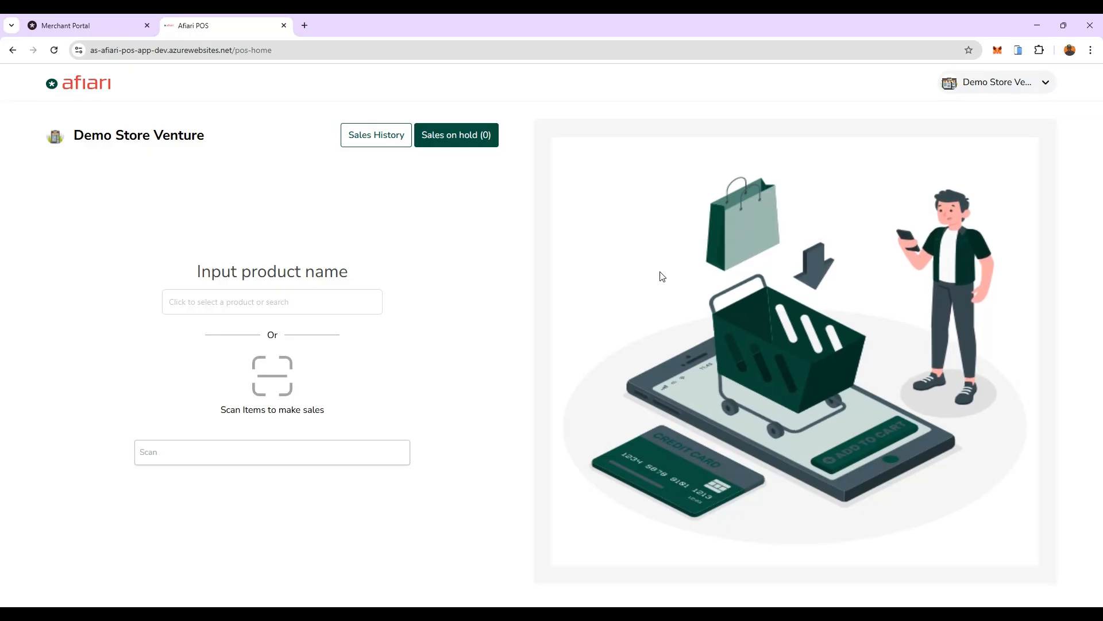
Step: Add four units of Body Mist 60cl [Retail] to the sale and choose Credit as the payment mode
left_click(236, 297)
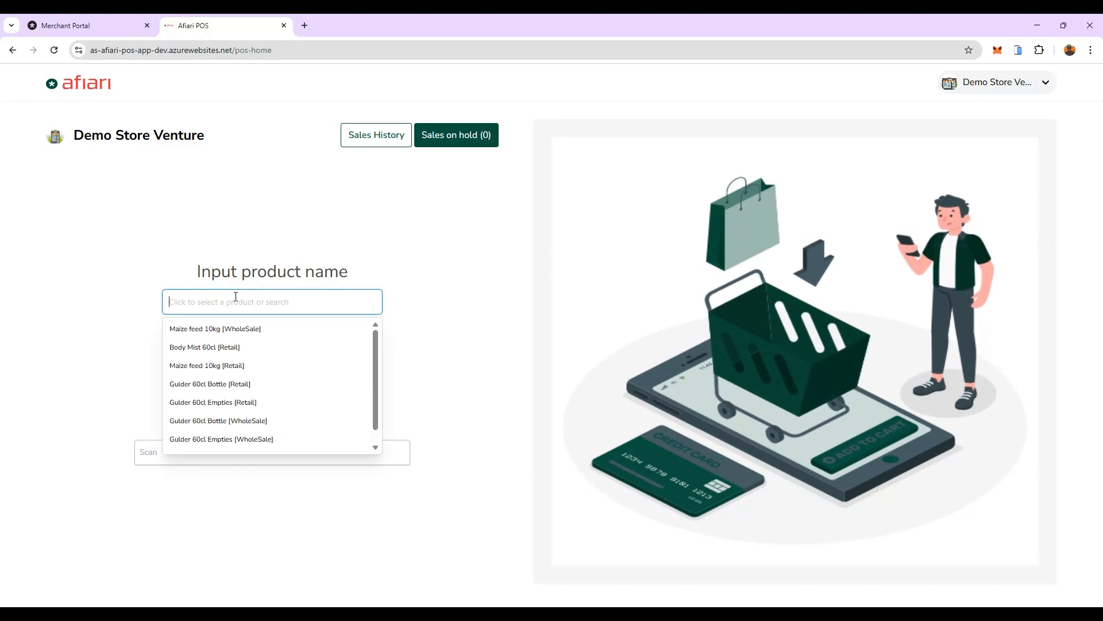
left_click(214, 348)
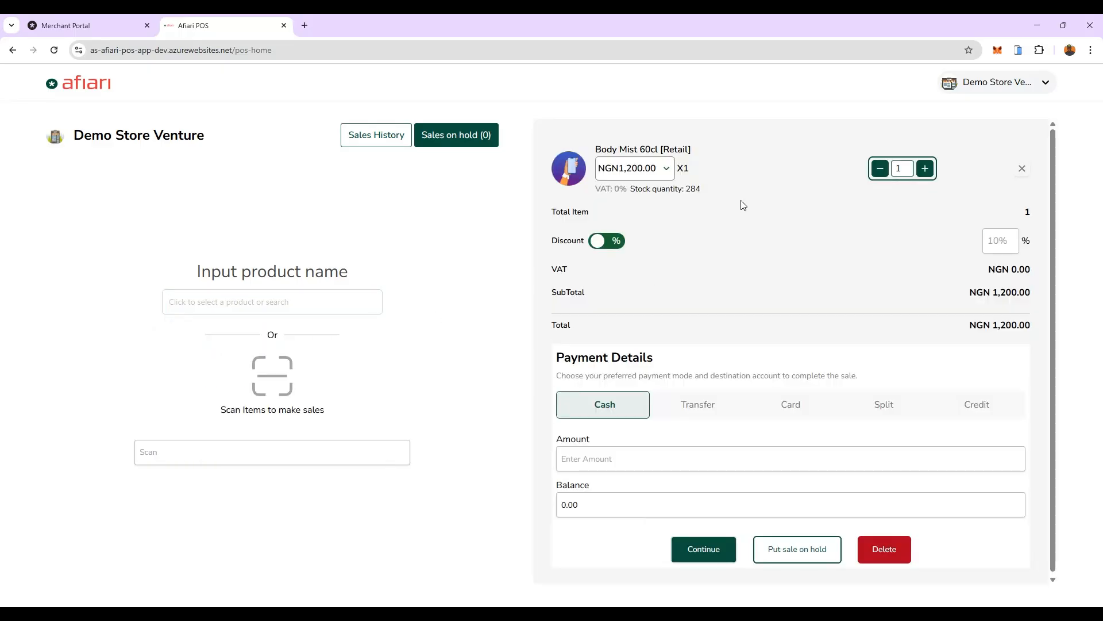
left_click(925, 169)
left_click(925, 169)
left_click(925, 169)
left_click(986, 414)
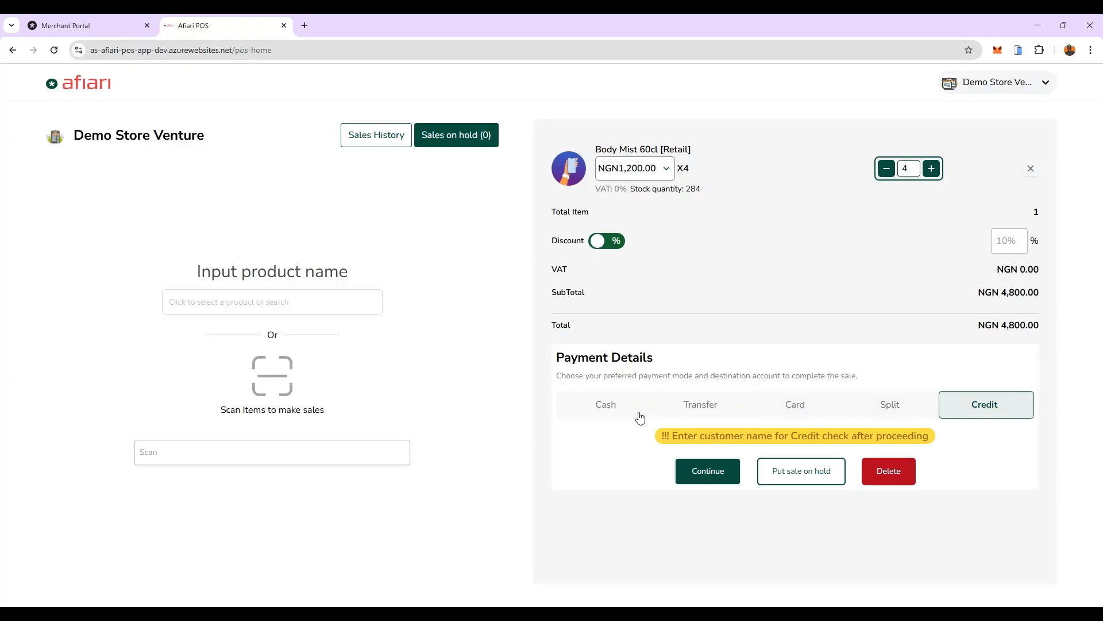
Step: Continue the credit sale and assign it to the existing customer by searching for the customer's name
left_click(720, 484)
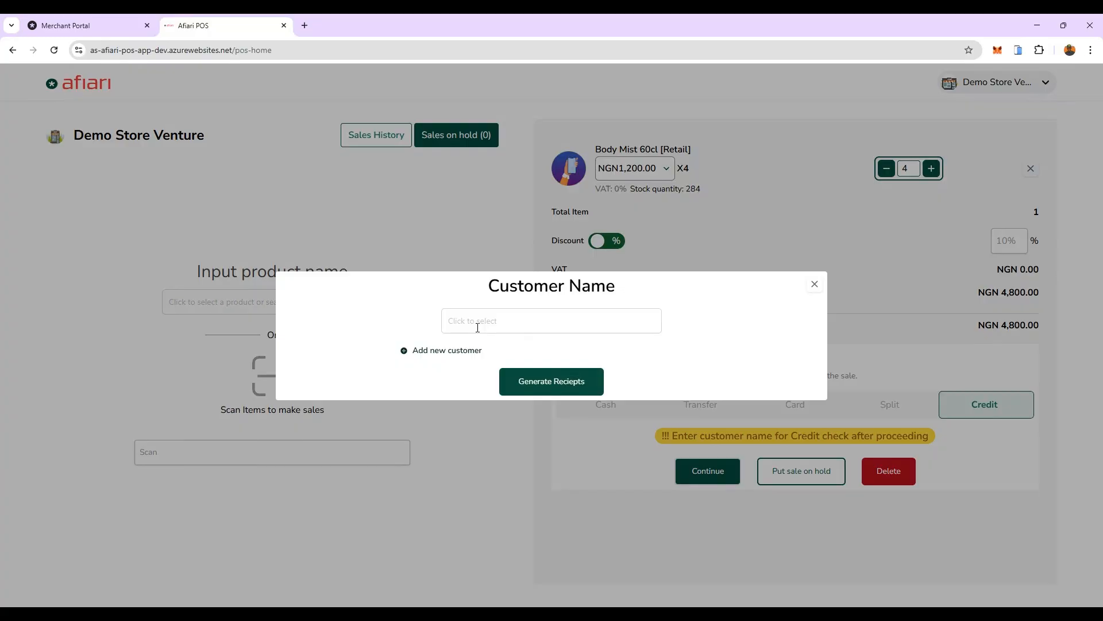
left_click(477, 327)
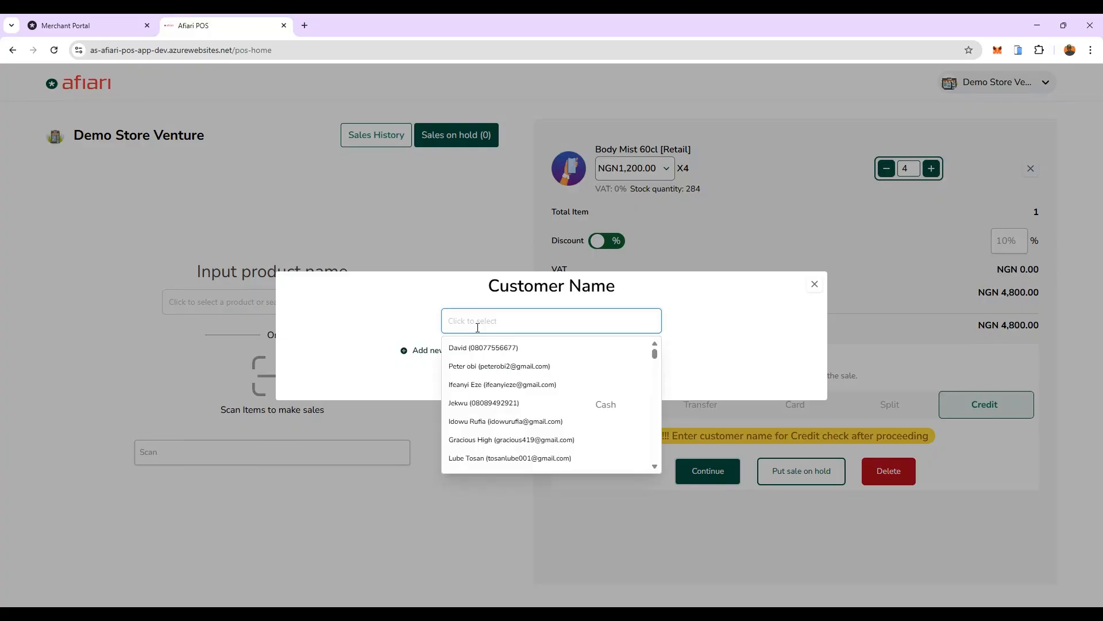
type("dego")
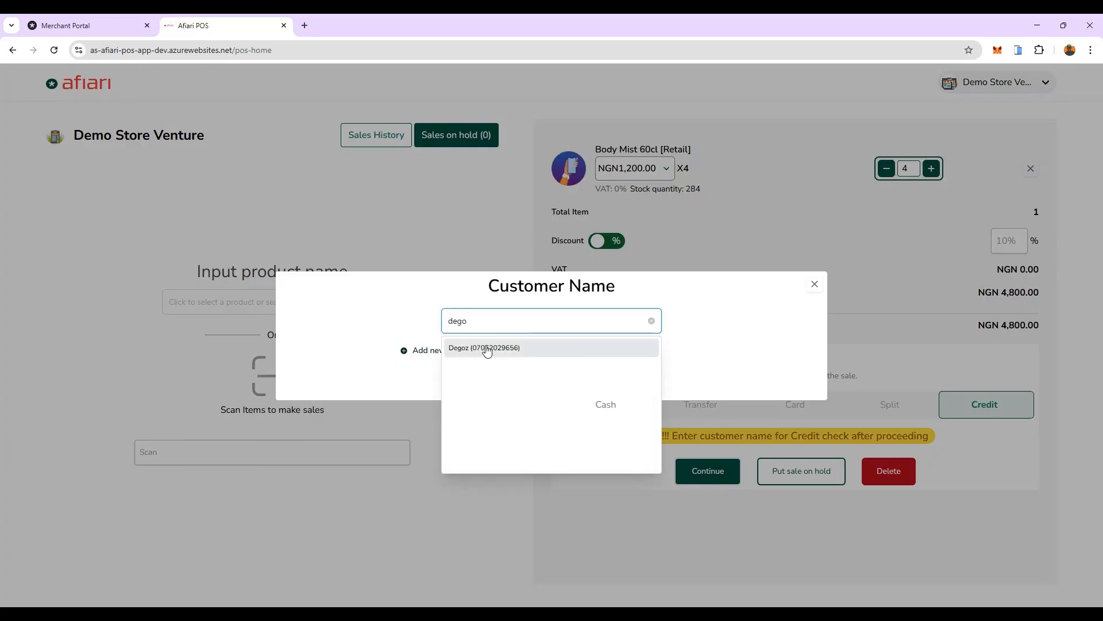
left_click(489, 352)
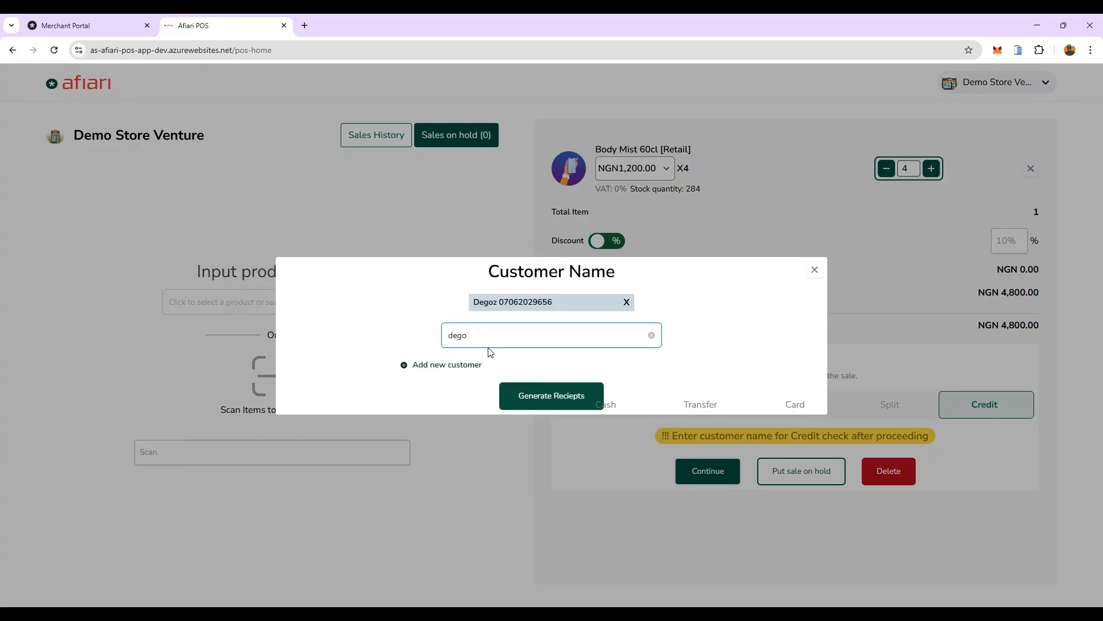
Step: Generate the receipt, confirming the credit sale and continuing without a connected POS
left_click(516, 406)
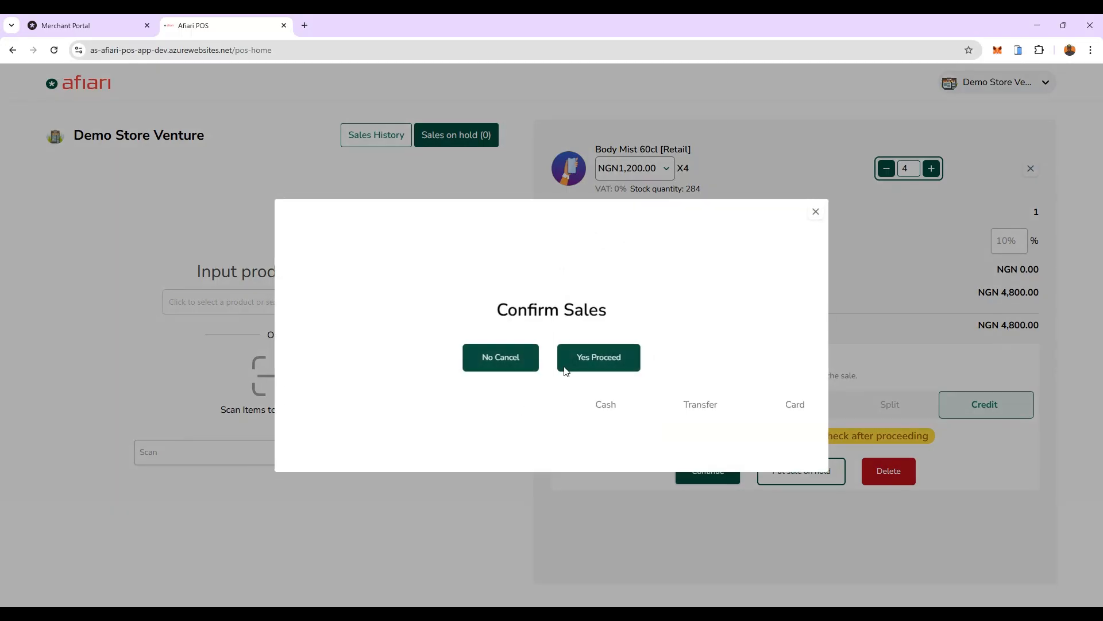
left_click(613, 369)
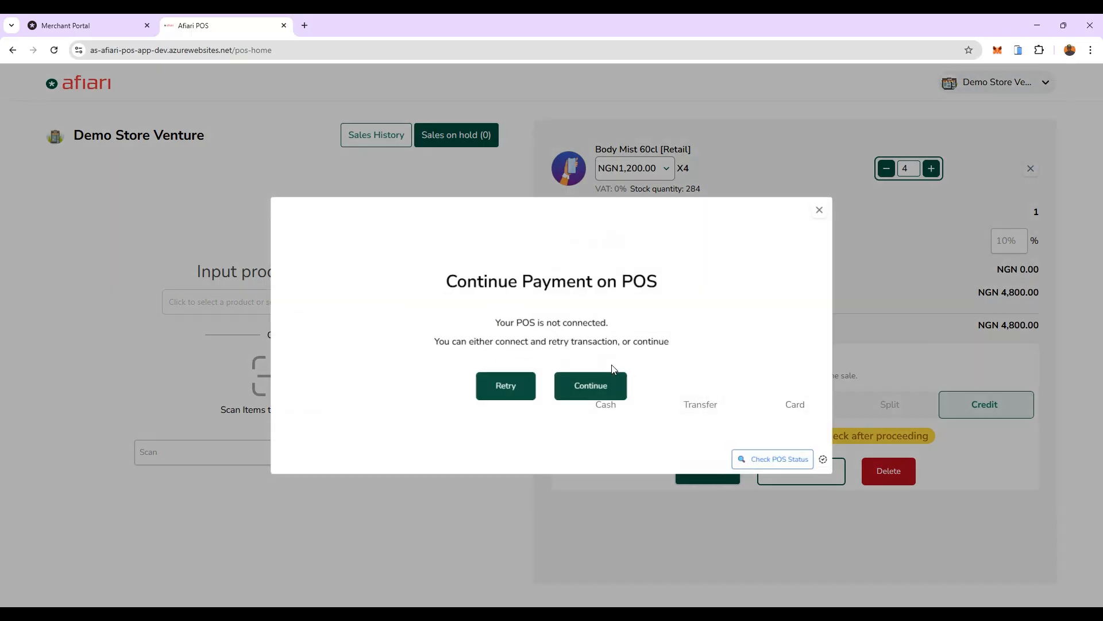
left_click(565, 395)
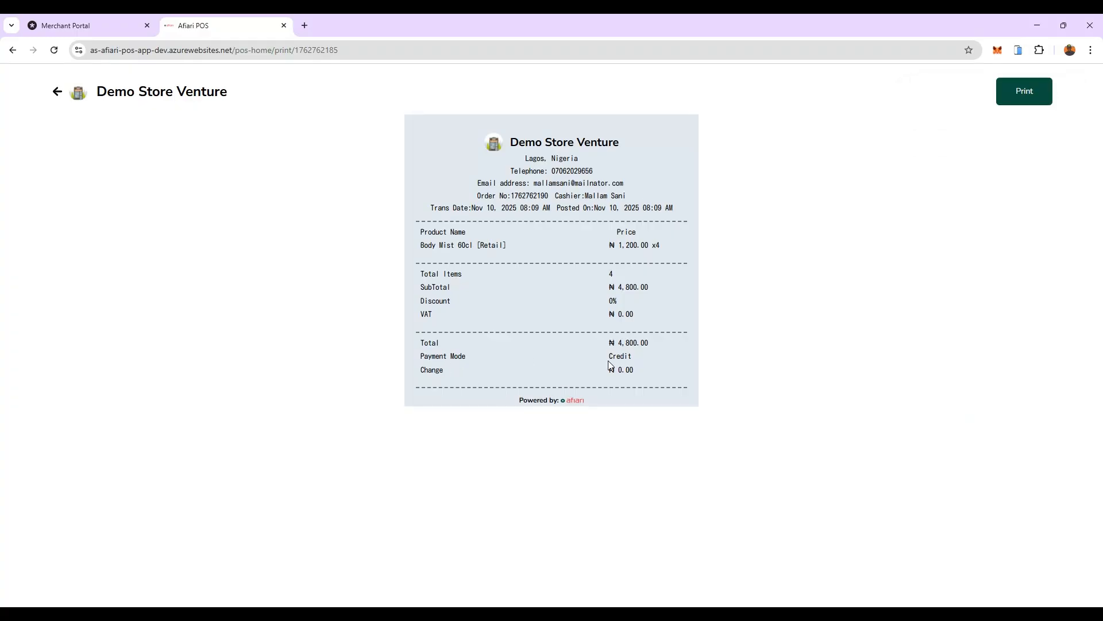
Step: Switch to the Merchant Portal and open the store's customer list
left_click(708, 367)
left_click(97, 27)
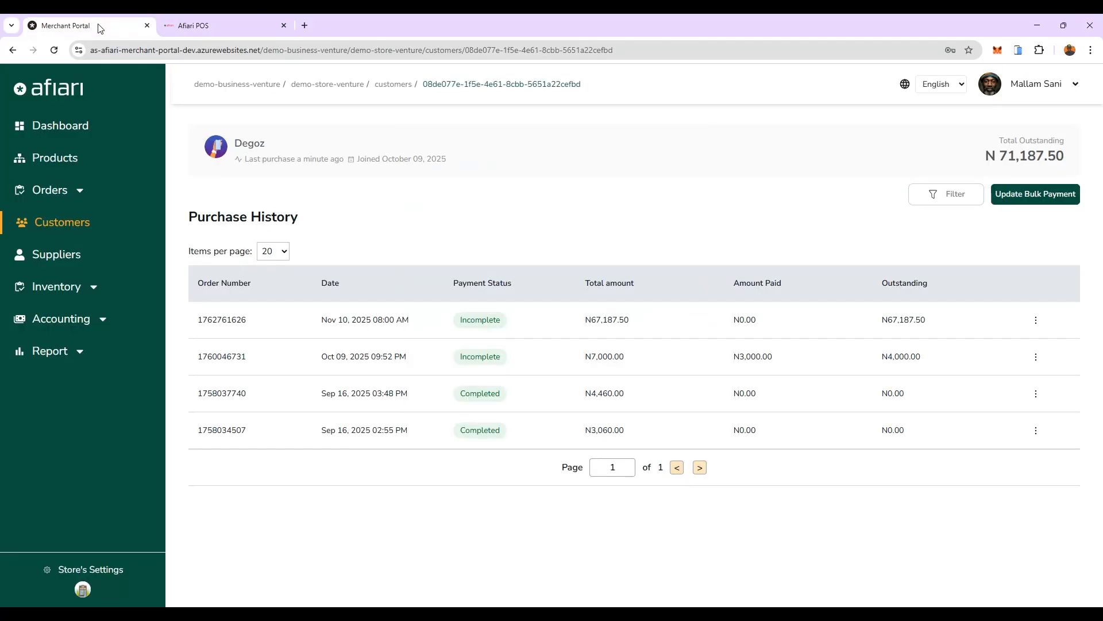
left_click(68, 126)
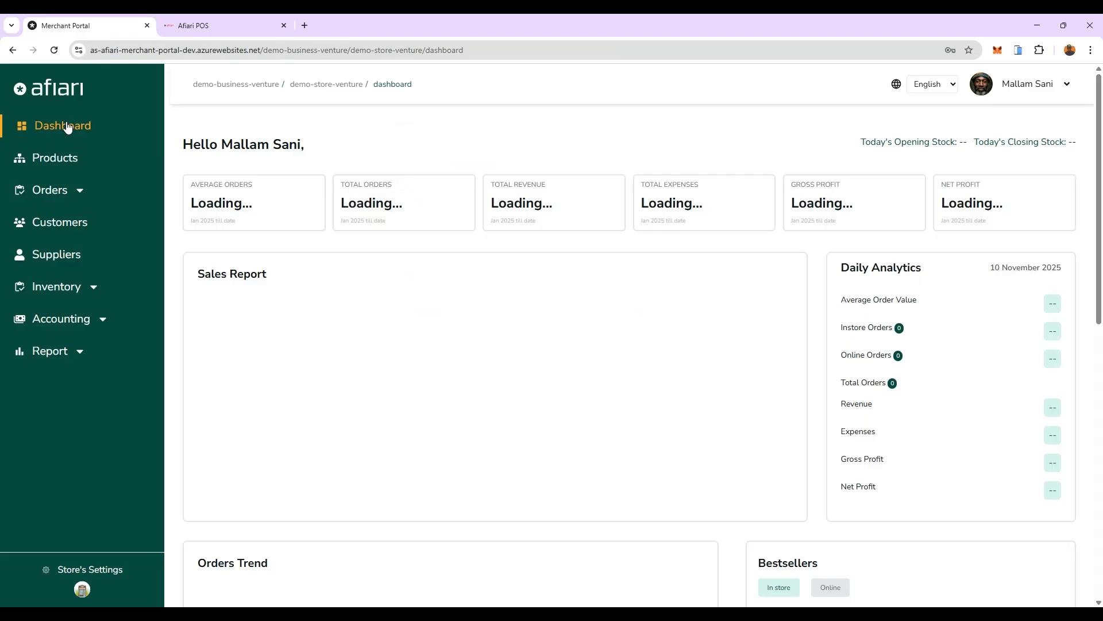
left_click(72, 233)
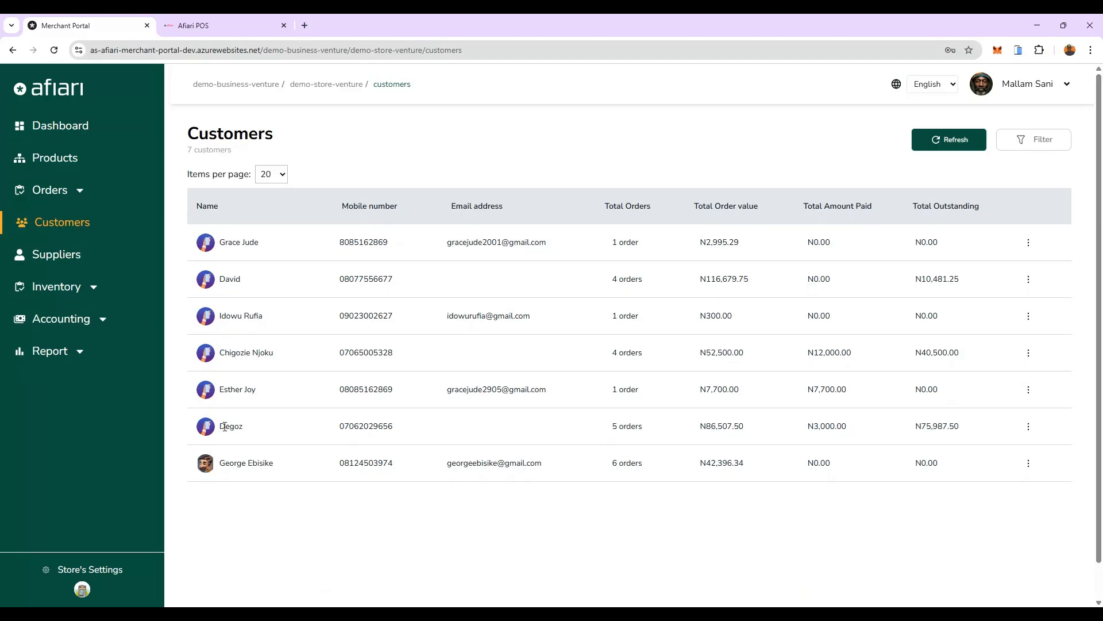
Step: Check the credit customer's order count, order value and amount paid in the list, and open that customer's details
left_click_drag(220, 426, 247, 429)
left_click_drag(616, 428, 650, 433)
left_click(731, 437)
left_click(824, 437)
left_click(1030, 430)
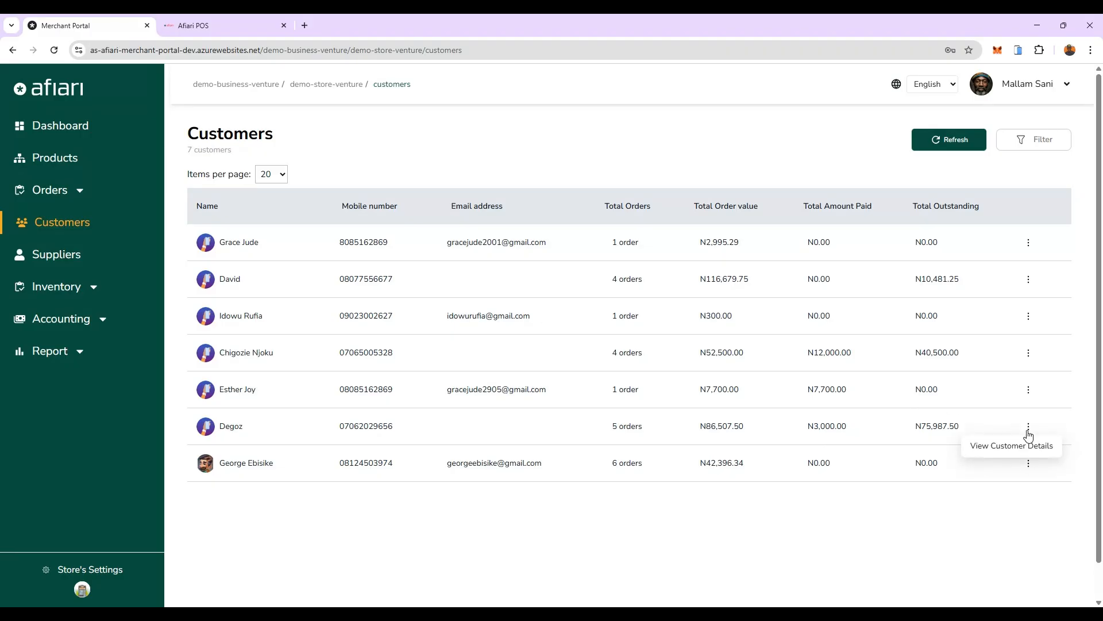
left_click(998, 451)
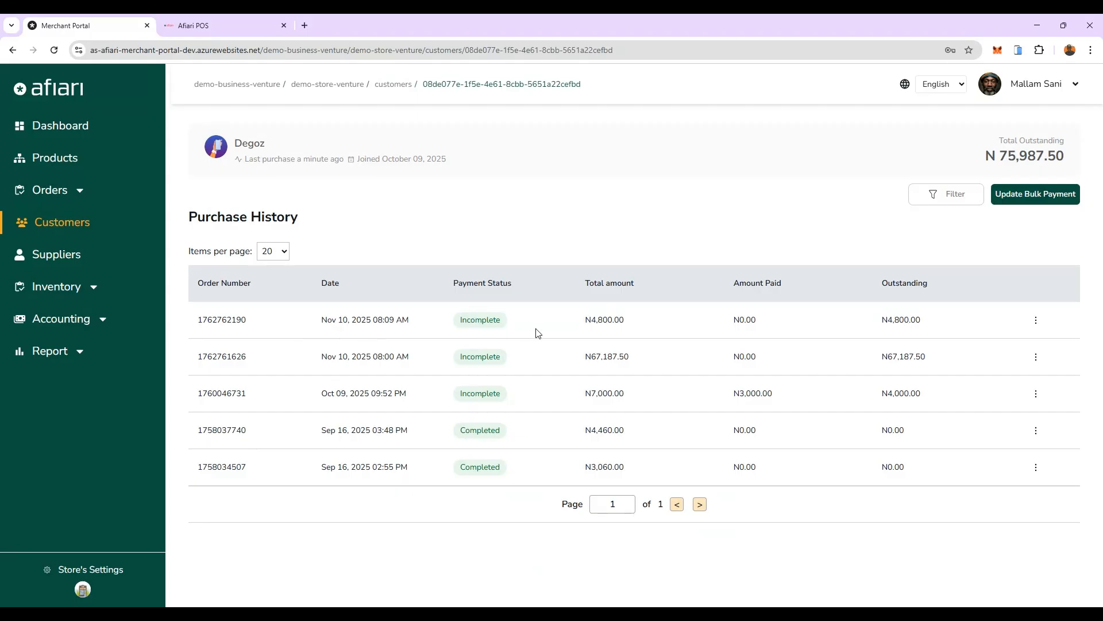
Step: View the order details of the customer's newest purchase, including its payment history, and close them
left_click(1036, 321)
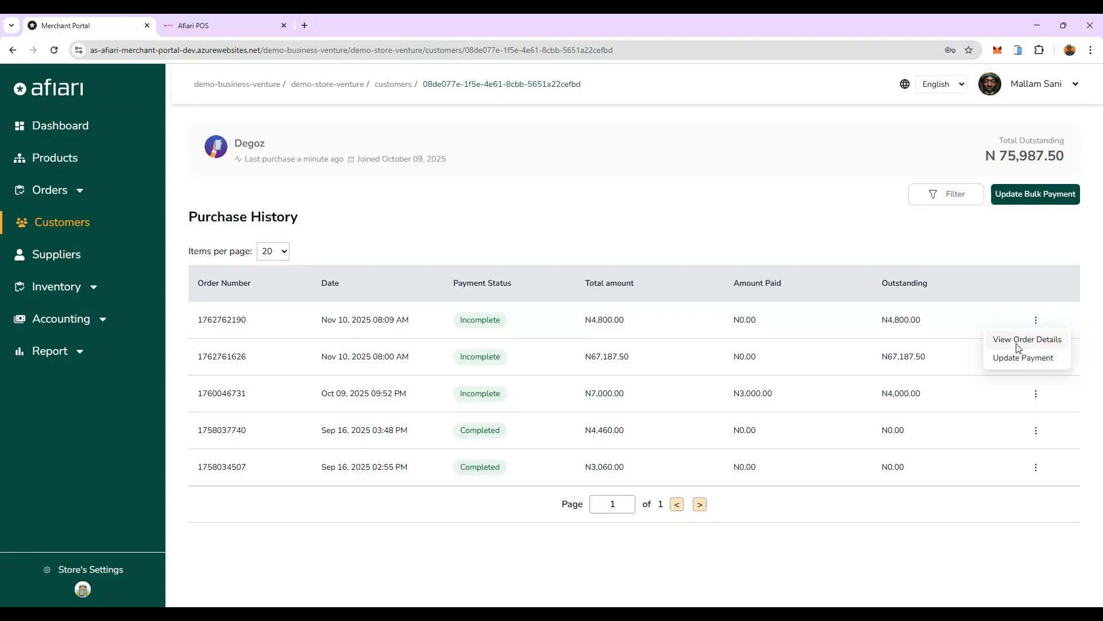
left_click(1023, 341)
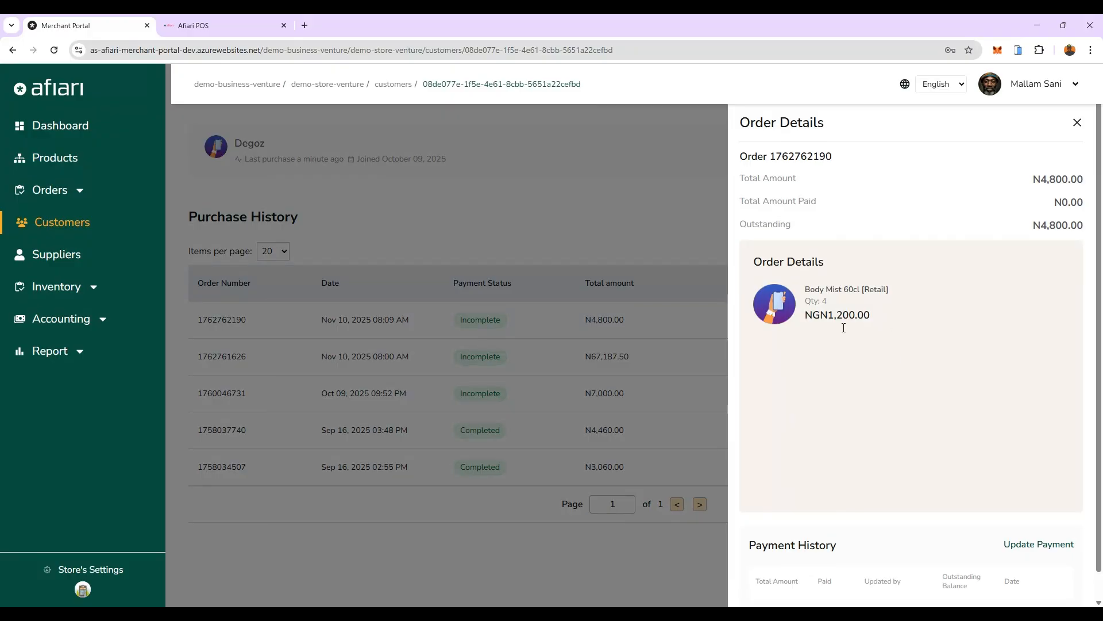
scroll(861, 359, "down", 1)
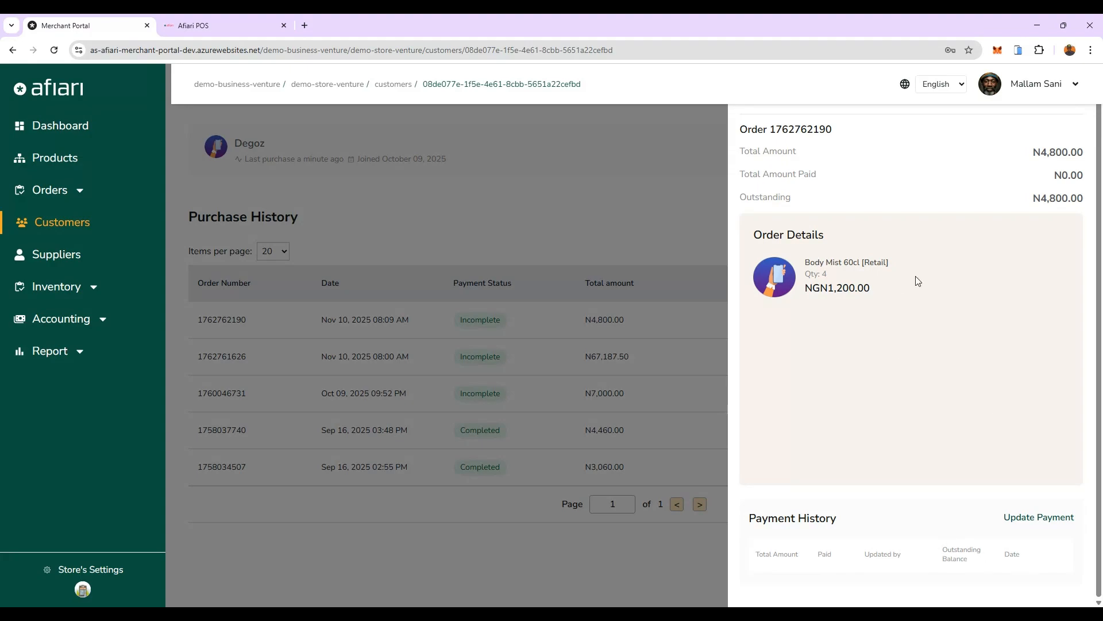
scroll(918, 282, "up", 1)
left_click(1078, 122)
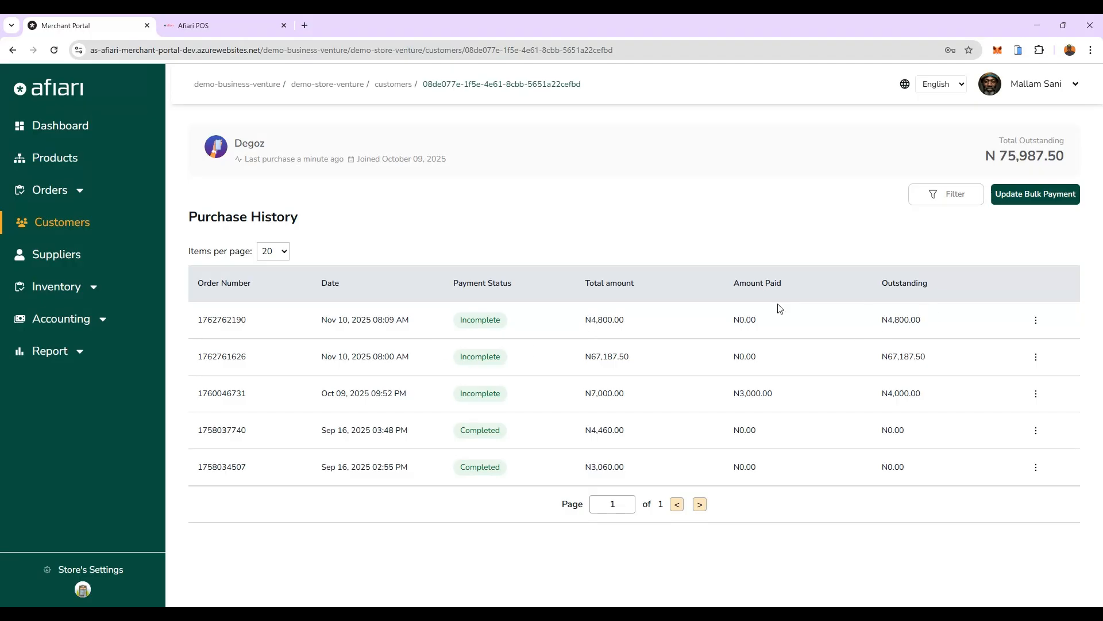
Step: Record a transfer payment of 3,000 on the customer's newest order, with the ALAT by WEMA account as destination
left_click(1037, 322)
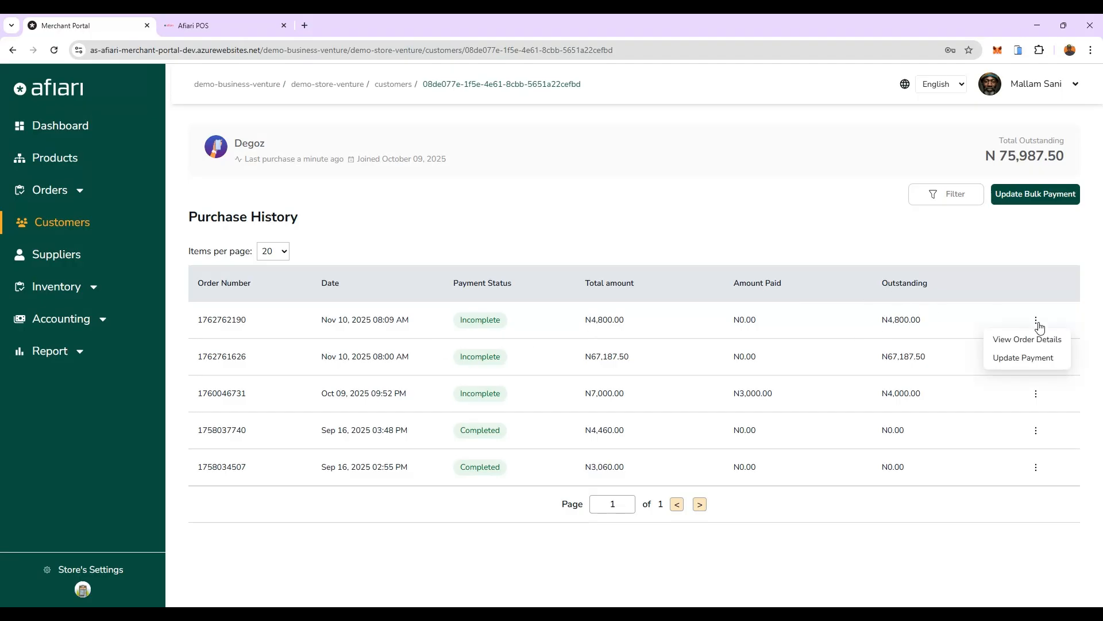
left_click(1016, 360)
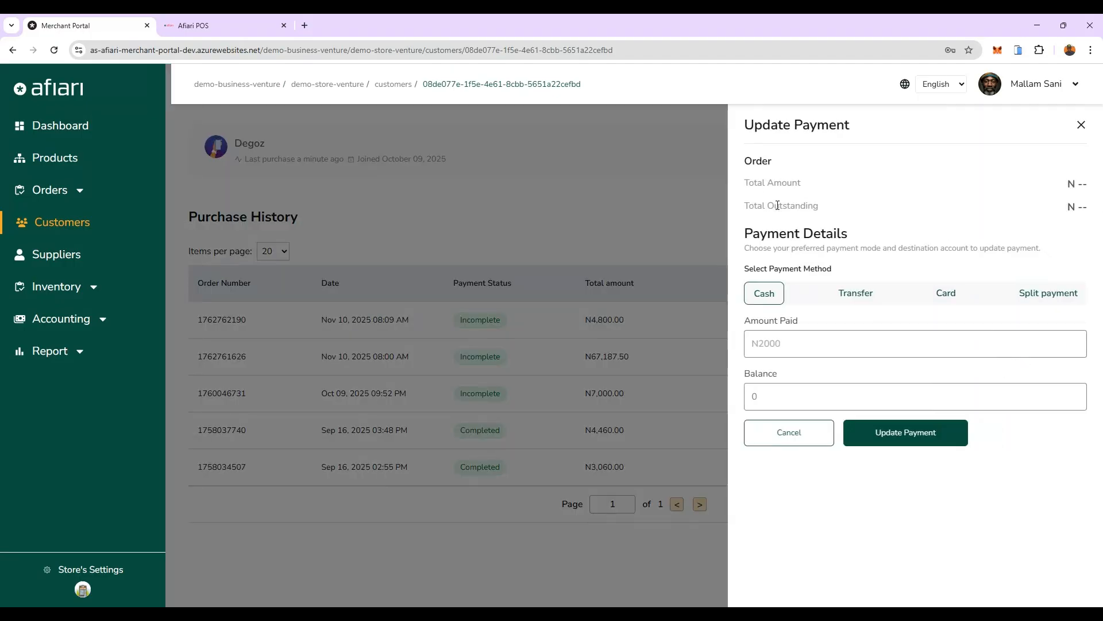
left_click(853, 307)
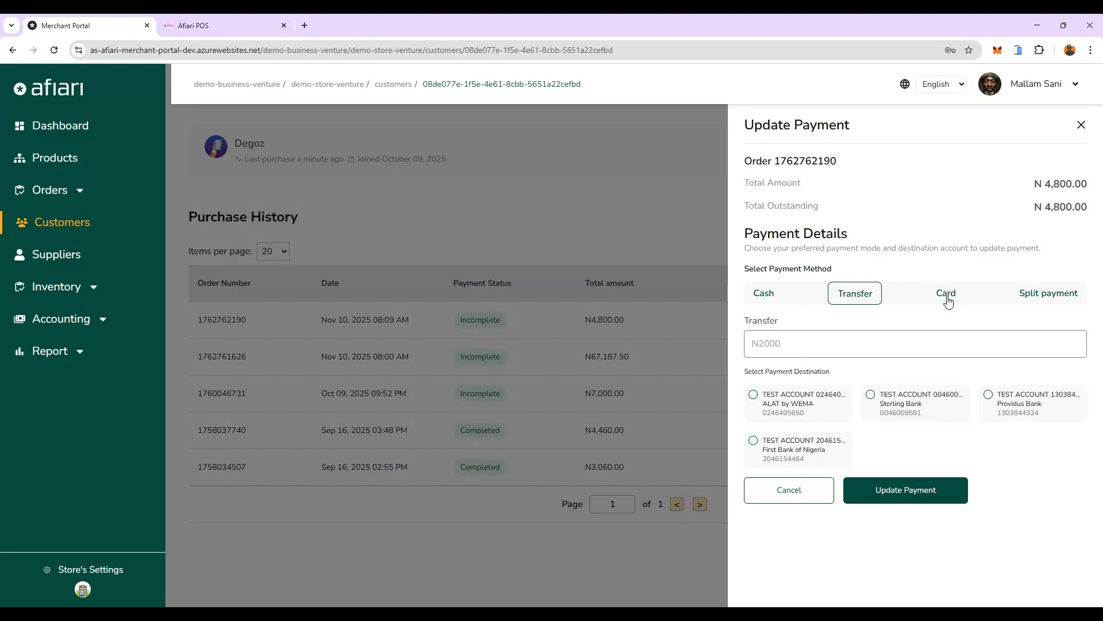
left_click(788, 339)
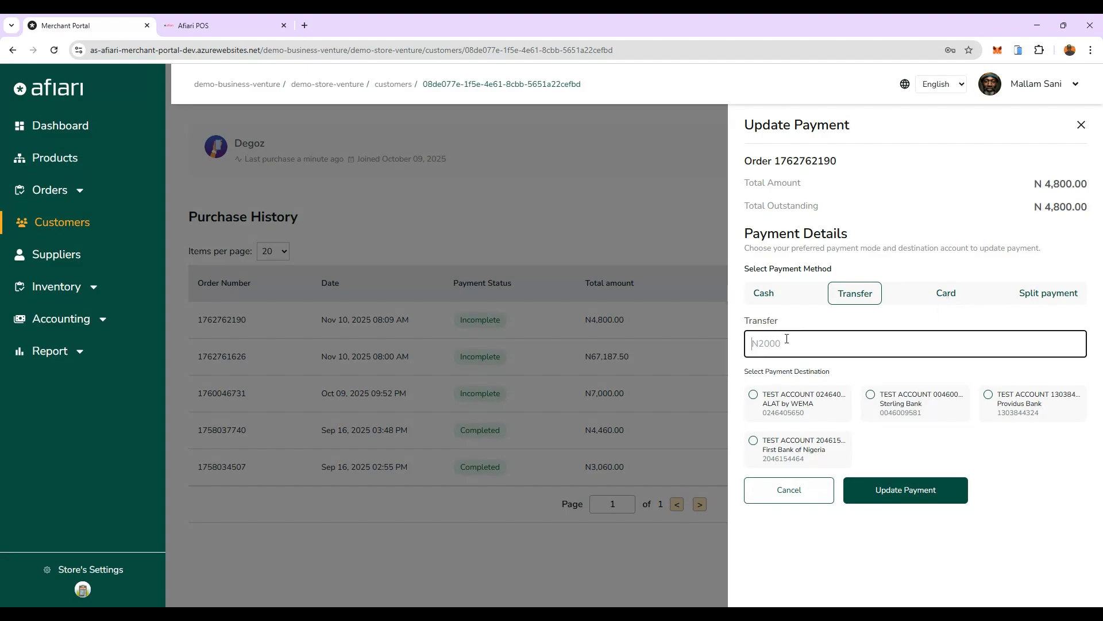
type("3,000")
left_click(759, 396)
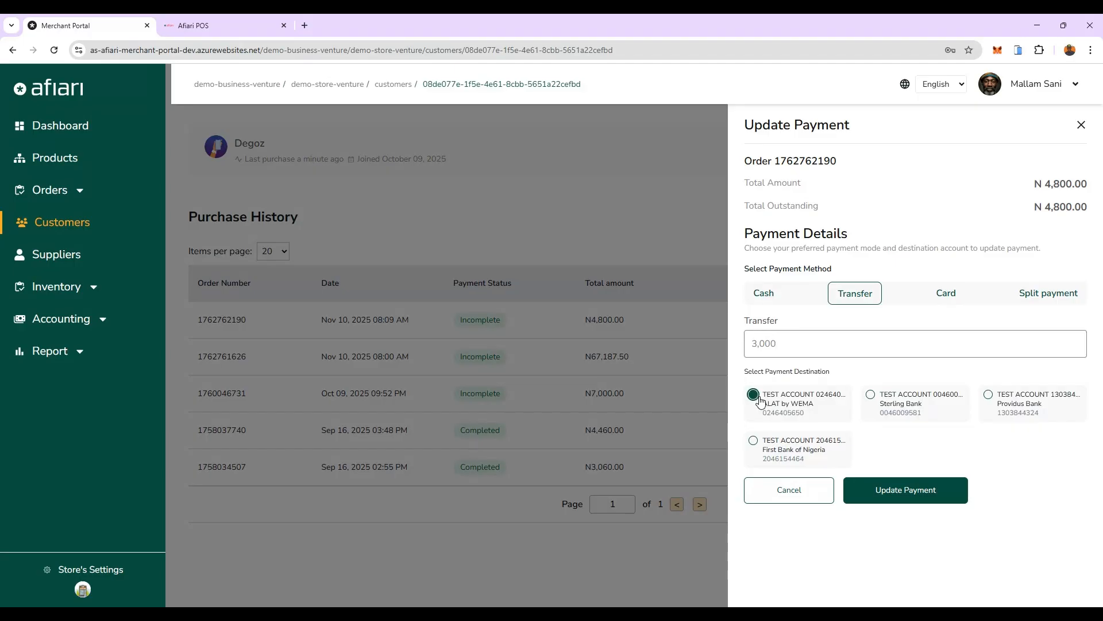
left_click(905, 501)
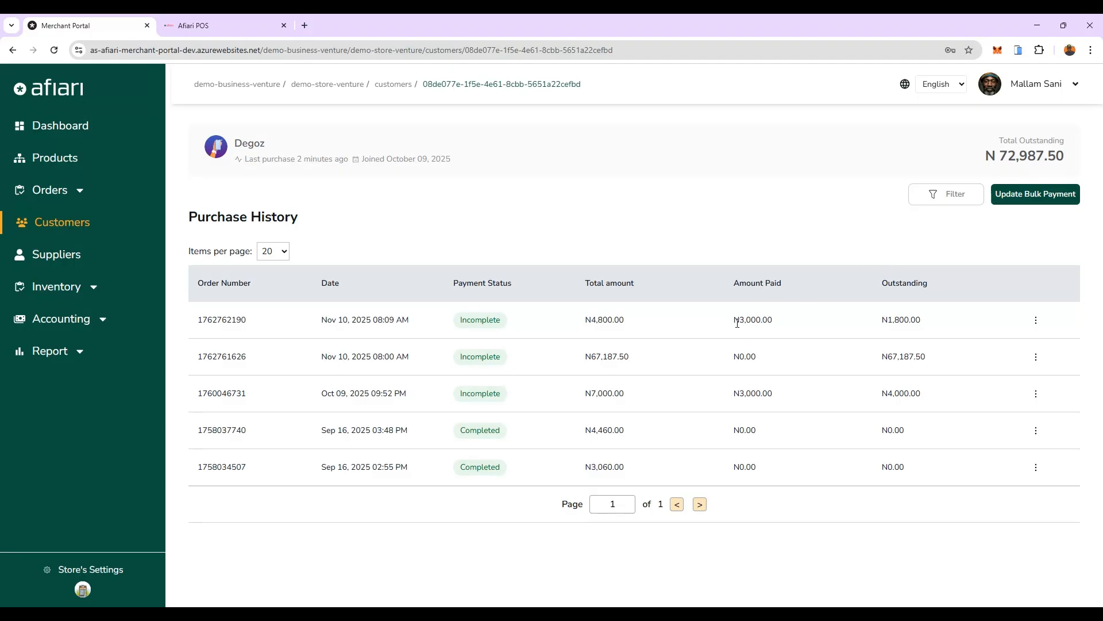
Step: Check the amount paid and the outstanding balance of the newest order in the purchase history
left_click_drag(740, 319, 785, 323)
left_click(784, 322)
left_click_drag(738, 321, 783, 324)
left_click_drag(888, 320, 928, 323)
Step: Reopen the newest order's details to examine the recorded payment in its payment history, and close them
double_click(1033, 325)
left_click(1035, 322)
left_click(1036, 324)
left_click(1027, 340)
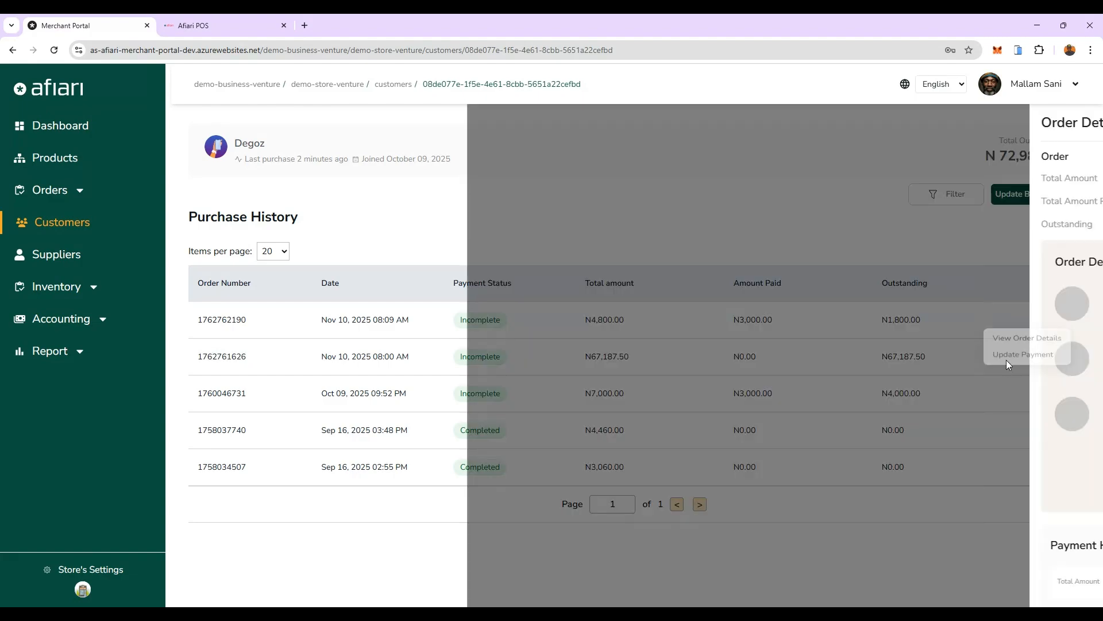
scroll(973, 394, "down", 2)
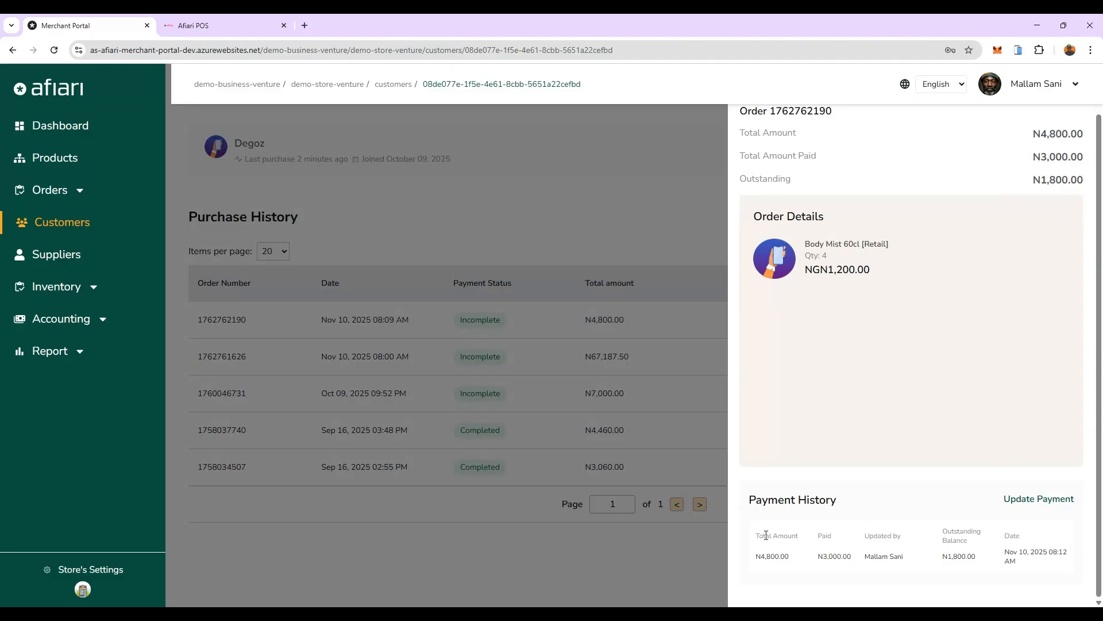
left_click_drag(763, 565, 1043, 553)
left_click(887, 596)
scroll(944, 286, "up", 1)
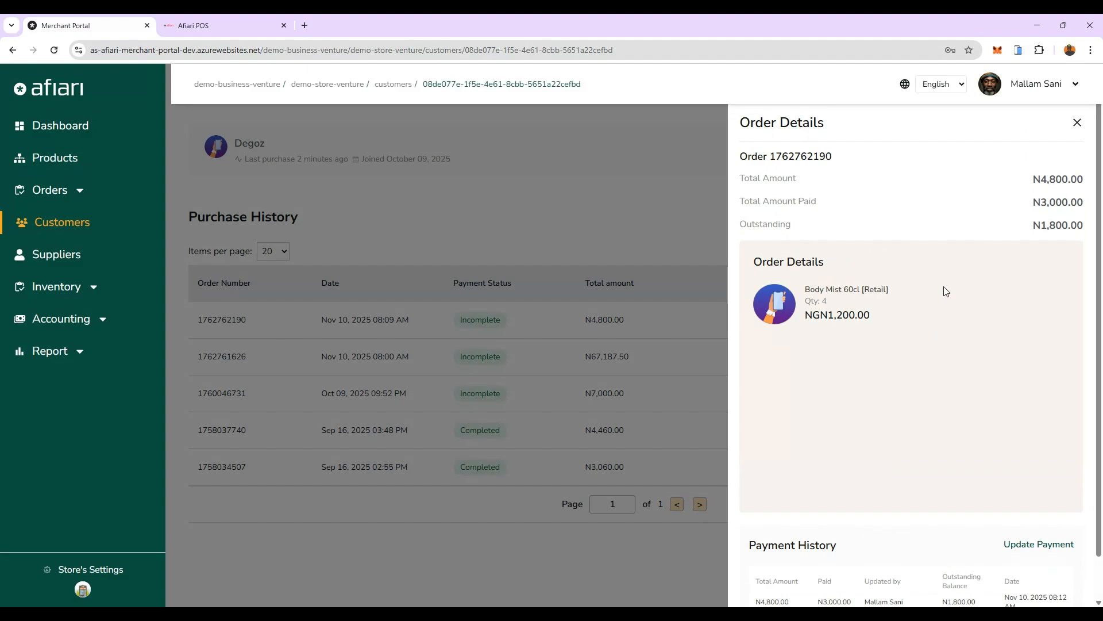
left_click(1077, 123)
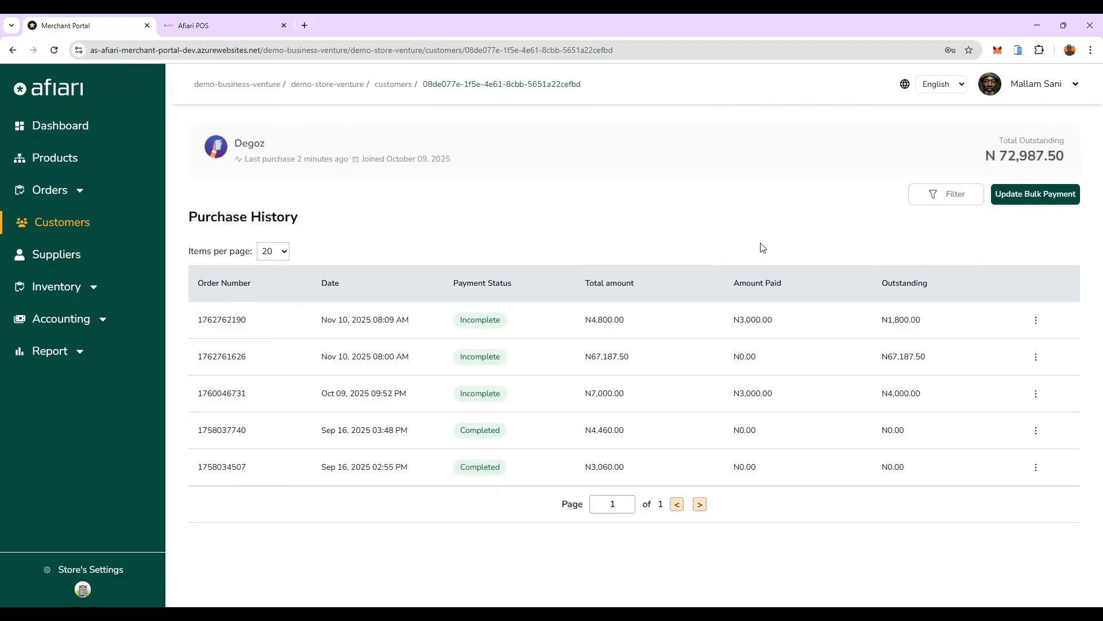
Step: Open the bulk payment update for the customer and expand the list to include every incomplete order
left_click(1034, 195)
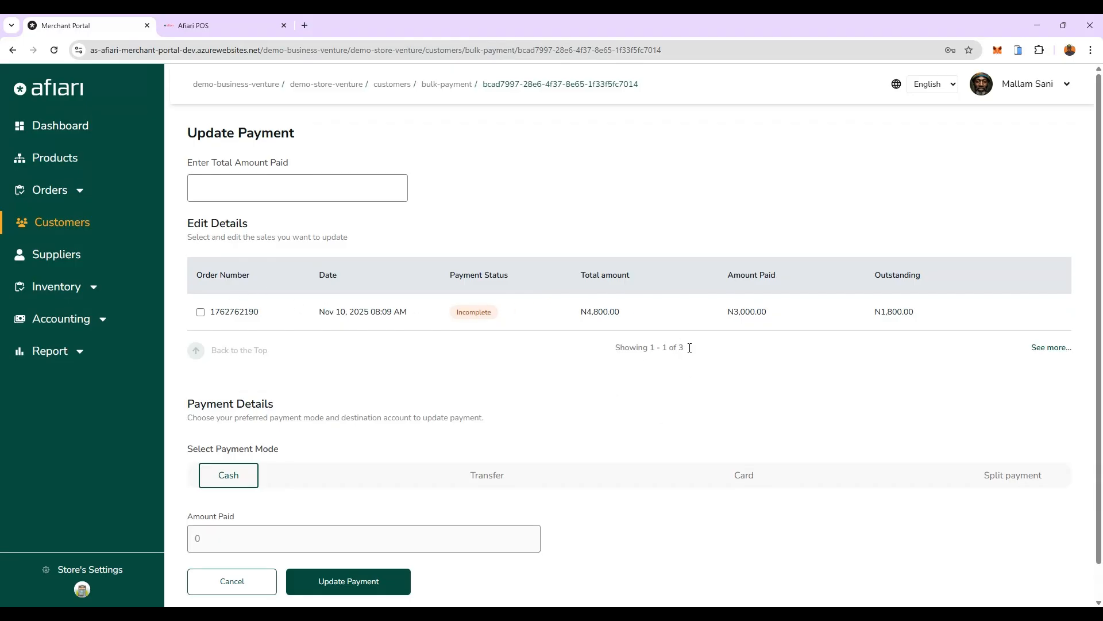
left_click(1053, 351)
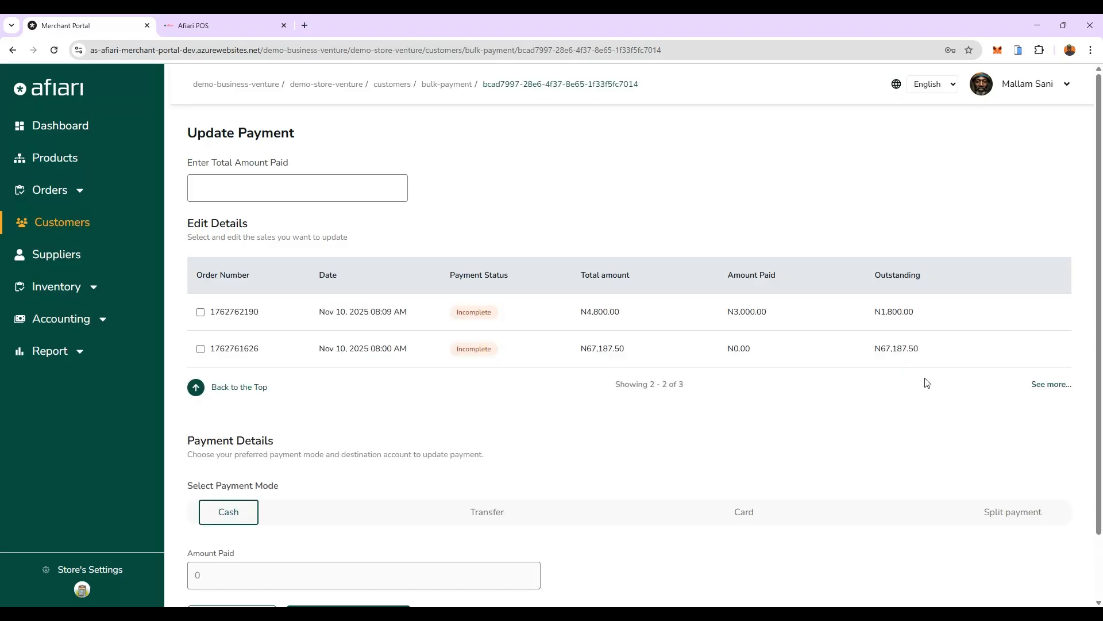
left_click(1047, 384)
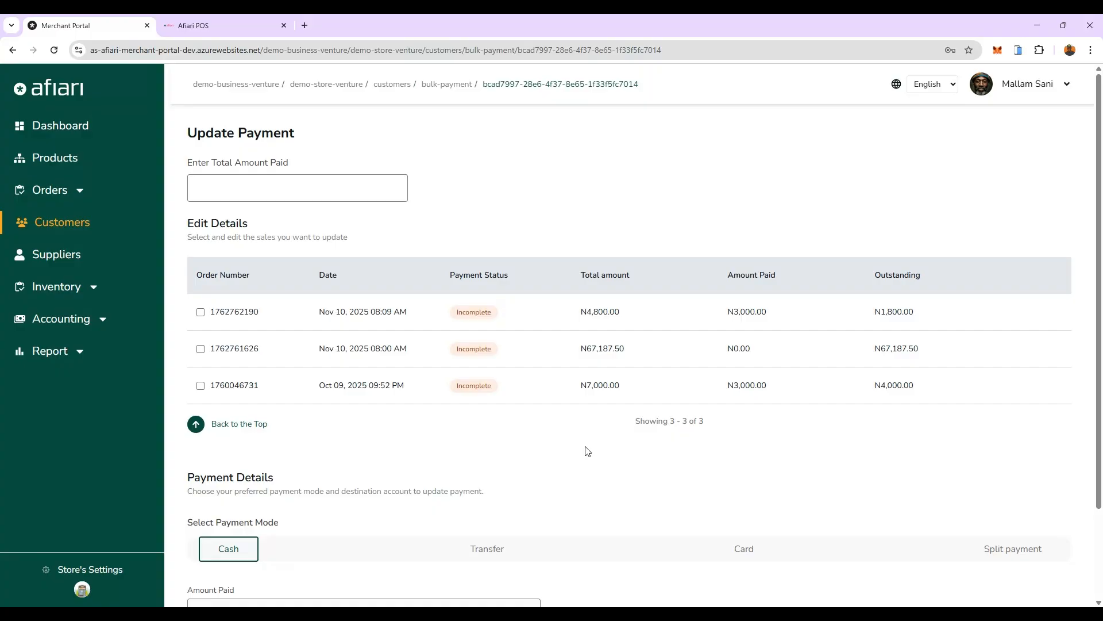
Step: Enter 50,000 as the total amount paid and select the Oct 09, 2025 order for payment
left_click(230, 190)
type("500000")
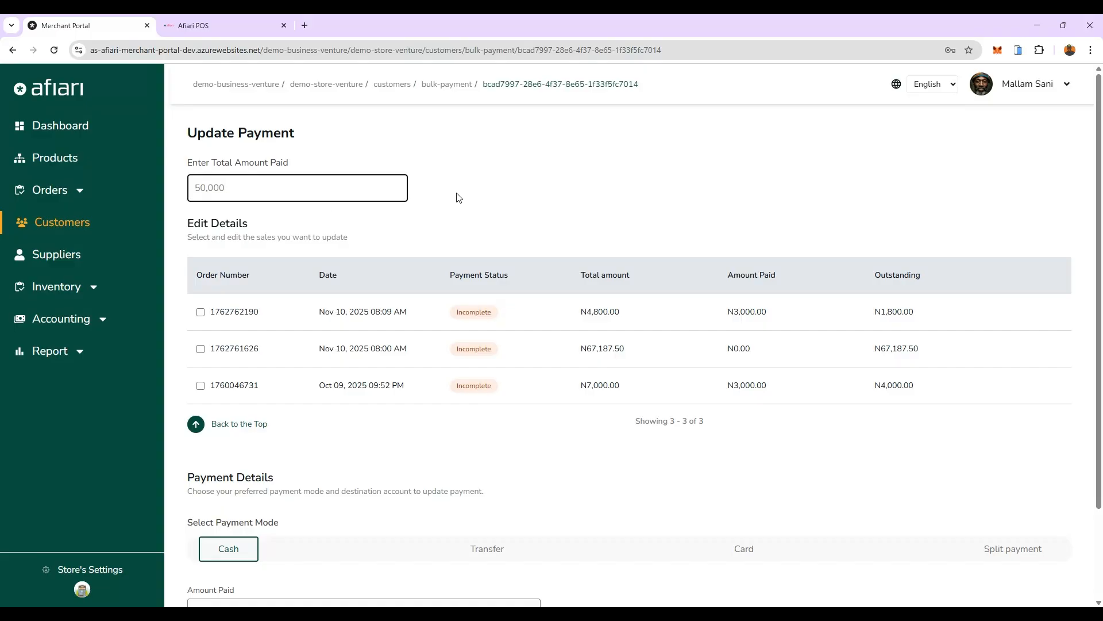
left_click(459, 197)
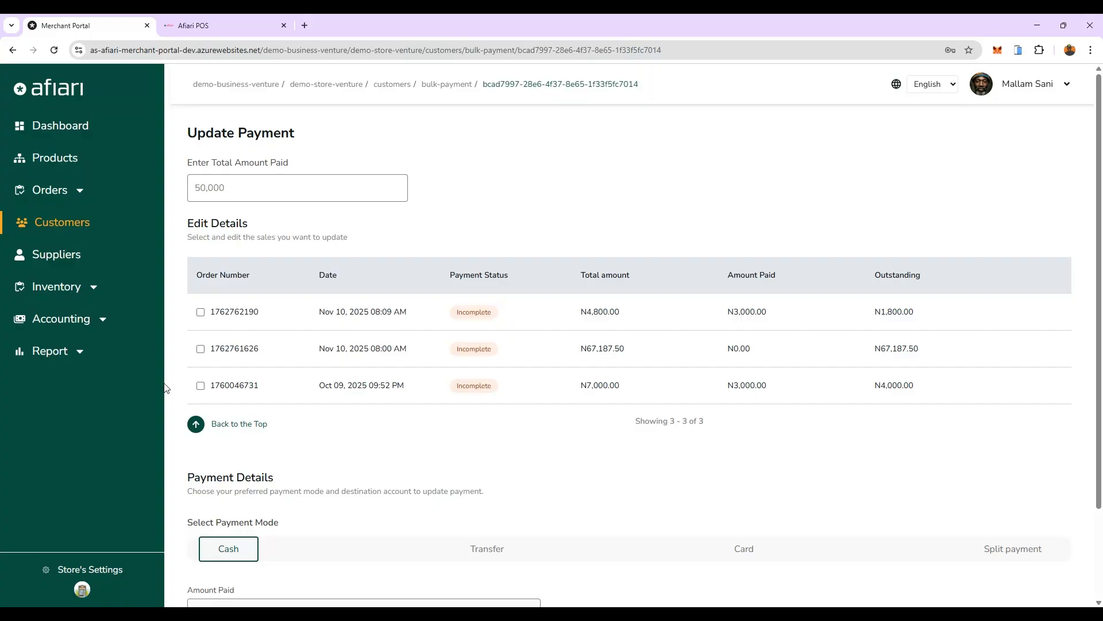
left_click(201, 385)
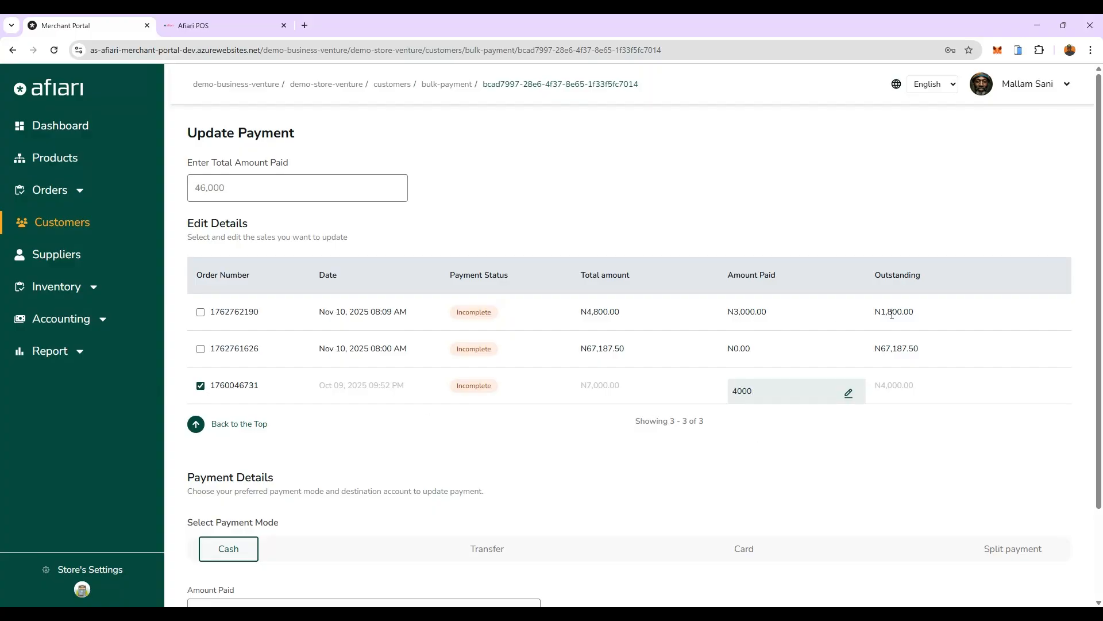
Step: Add the two Nov 10, 2025 orders, first 08:09 AM and then 08:00 AM, to the bulk payment selection
left_click(200, 313)
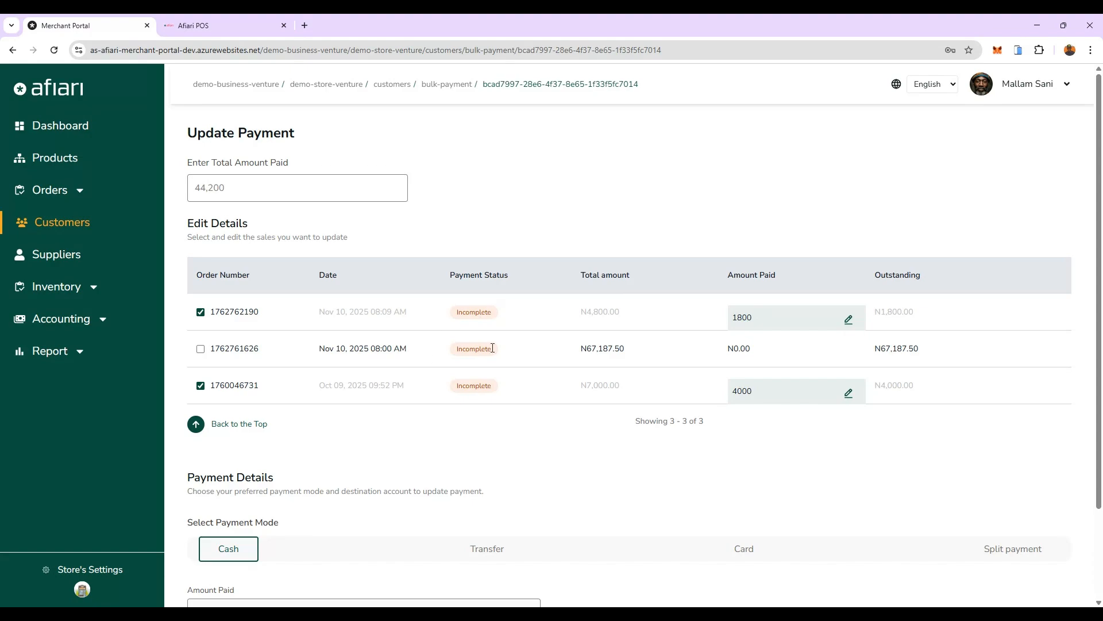
left_click(200, 350)
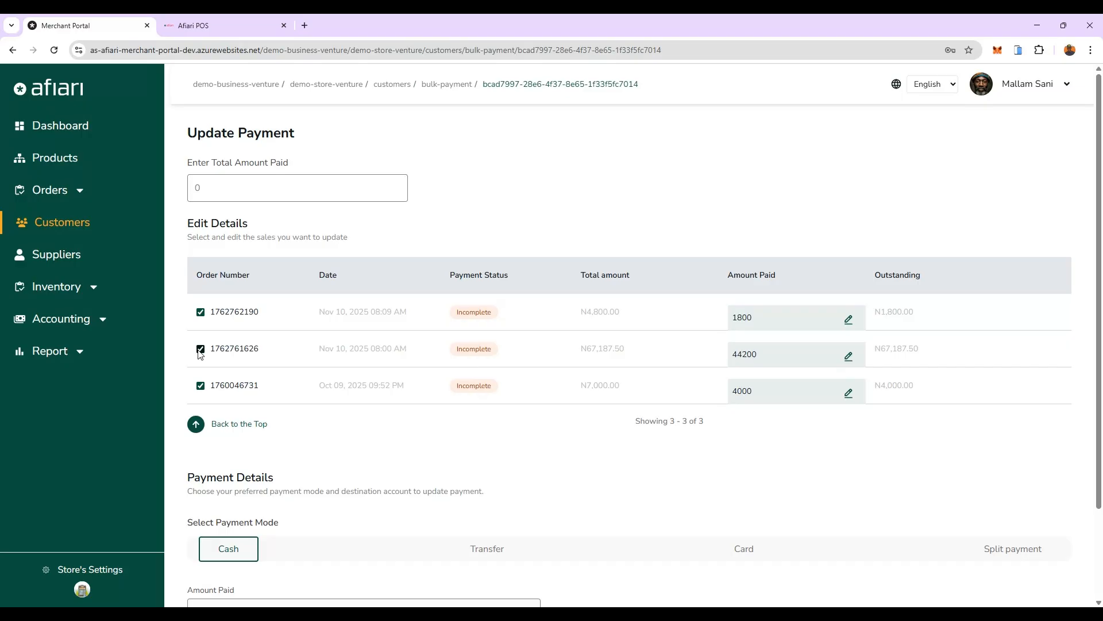
Step: Set the payment mode to Transfer with the ALAT by WEMA test account as destination, and submit the bulk payment update
scroll(564, 475, "down", 2)
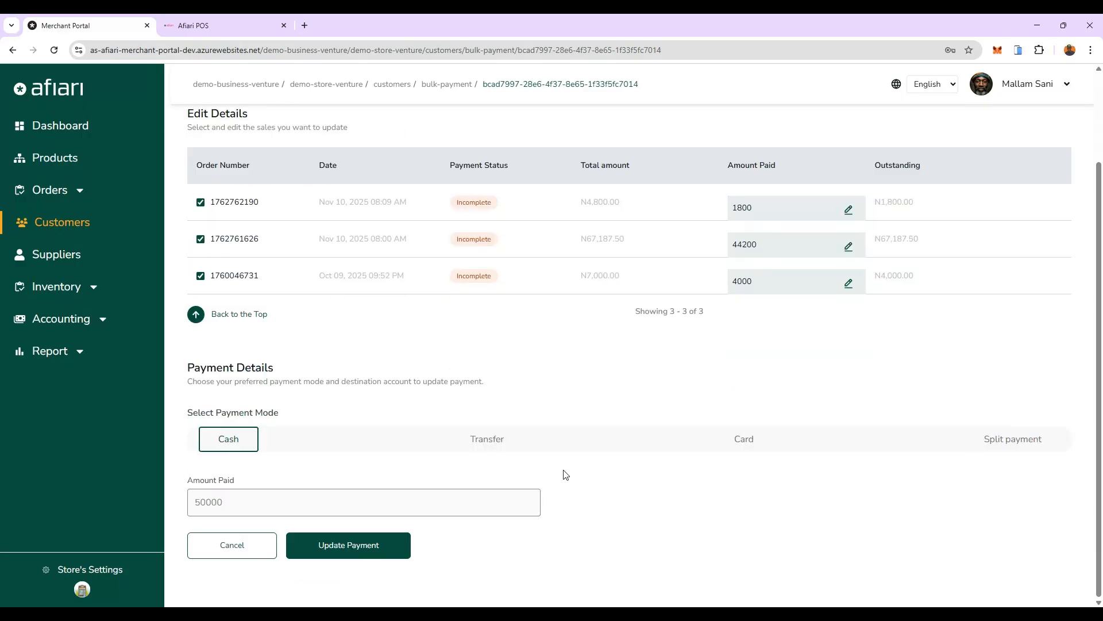
left_click(494, 442)
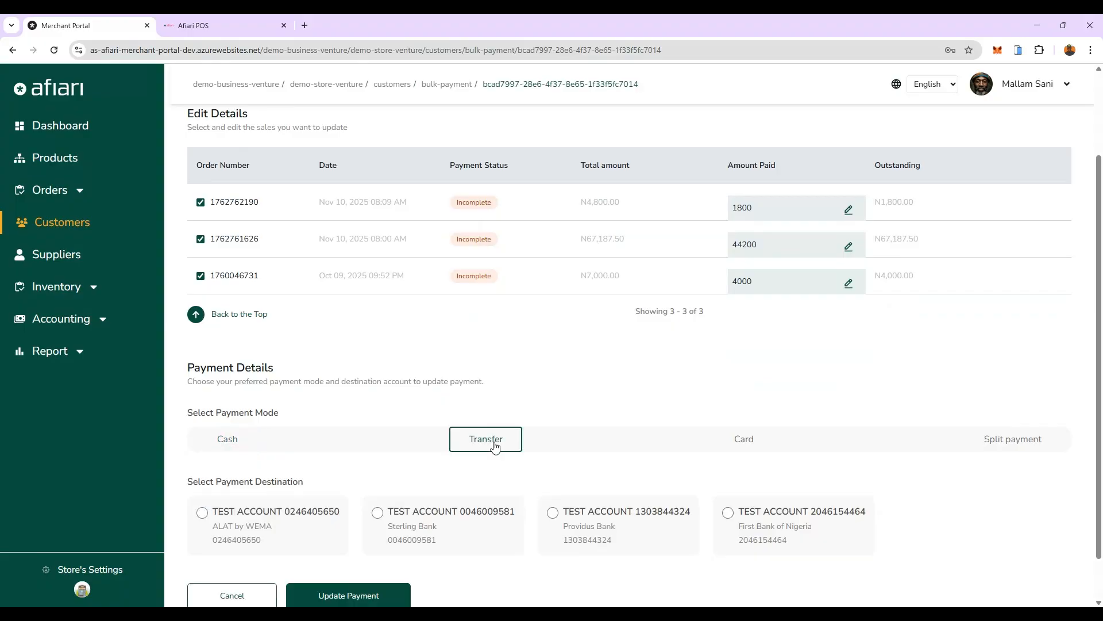
scroll(353, 462, "down", 1)
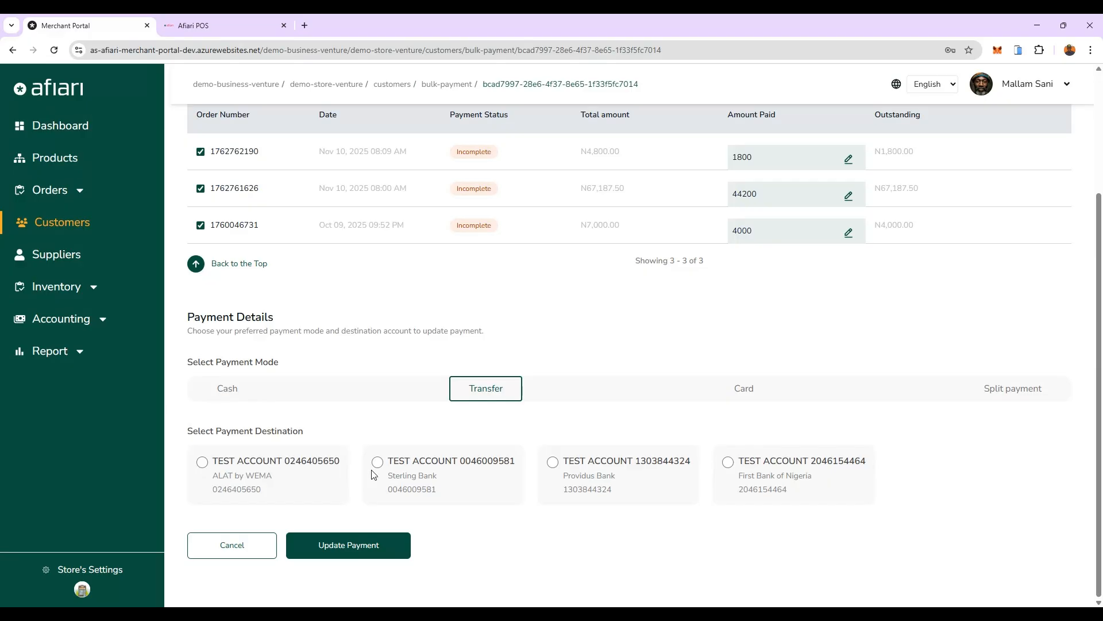
left_click(202, 463)
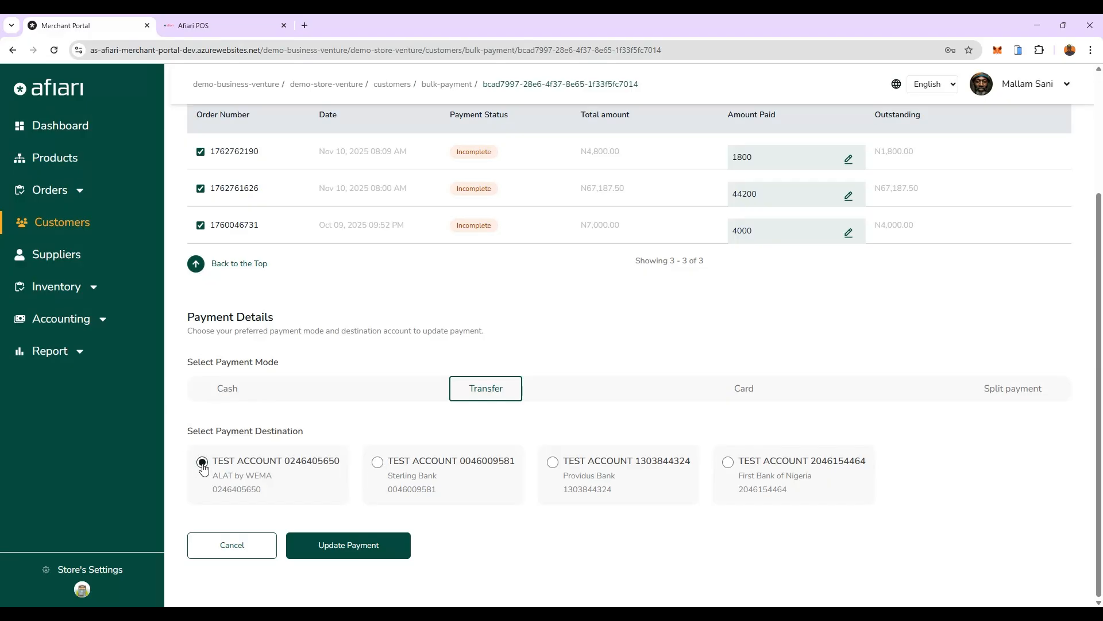
left_click(341, 555)
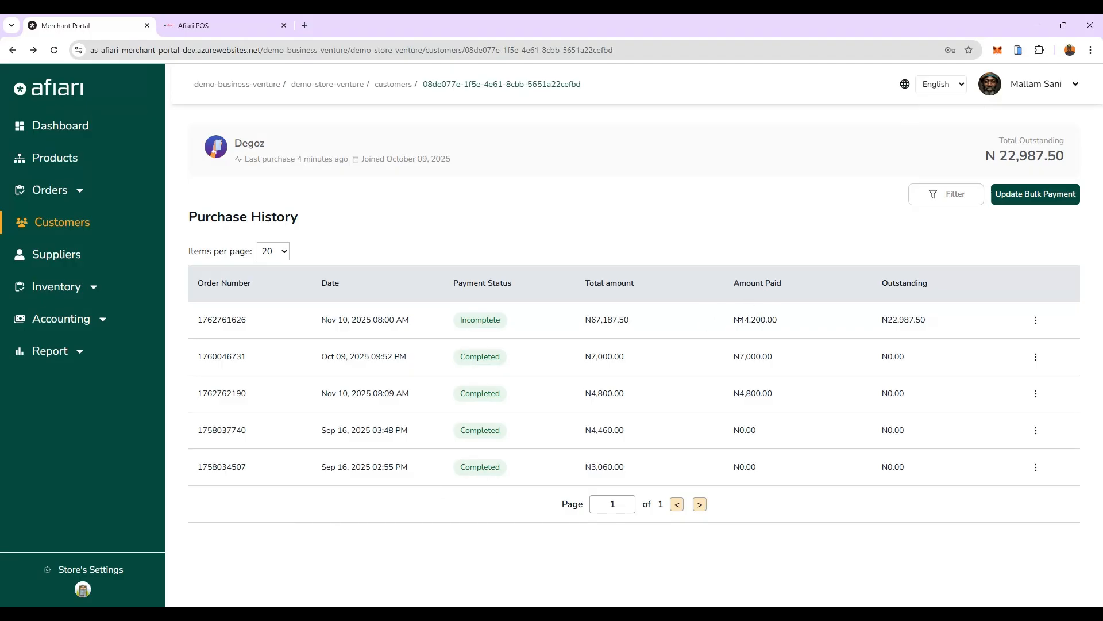
Step: Check the amounts paid and outstanding balances of the three updated orders in the purchase history
left_click_drag(740, 323, 778, 320)
left_click_drag(743, 356, 795, 400)
left_click_drag(882, 356, 912, 400)
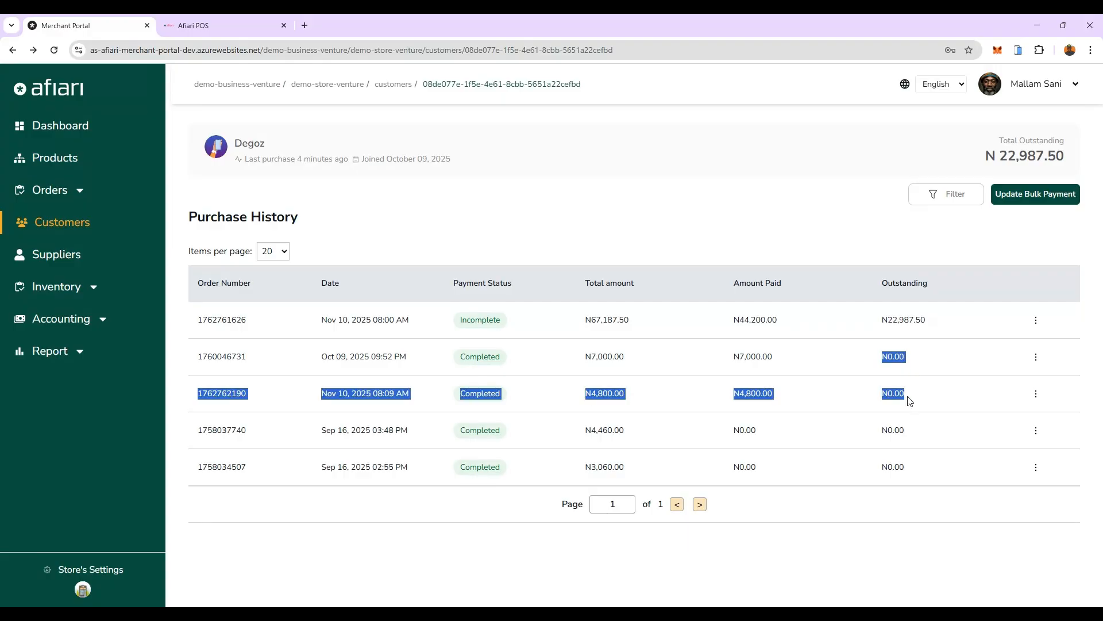
left_click(867, 325)
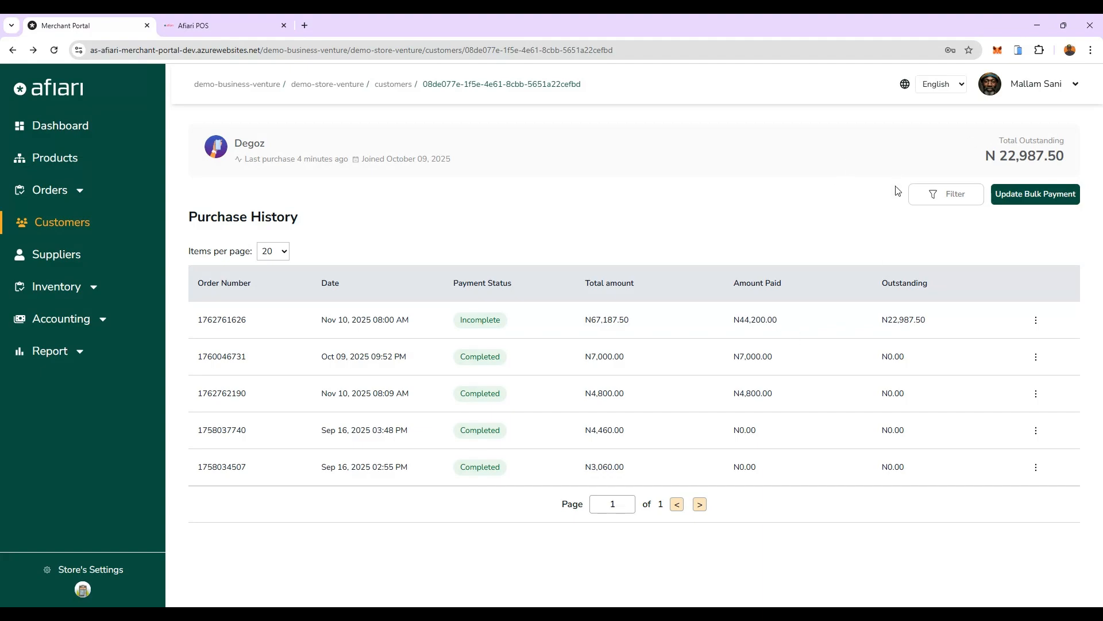
Step: Open the purchase history filter, examine its start date and status options, and close it without applying a filter
left_click(947, 201)
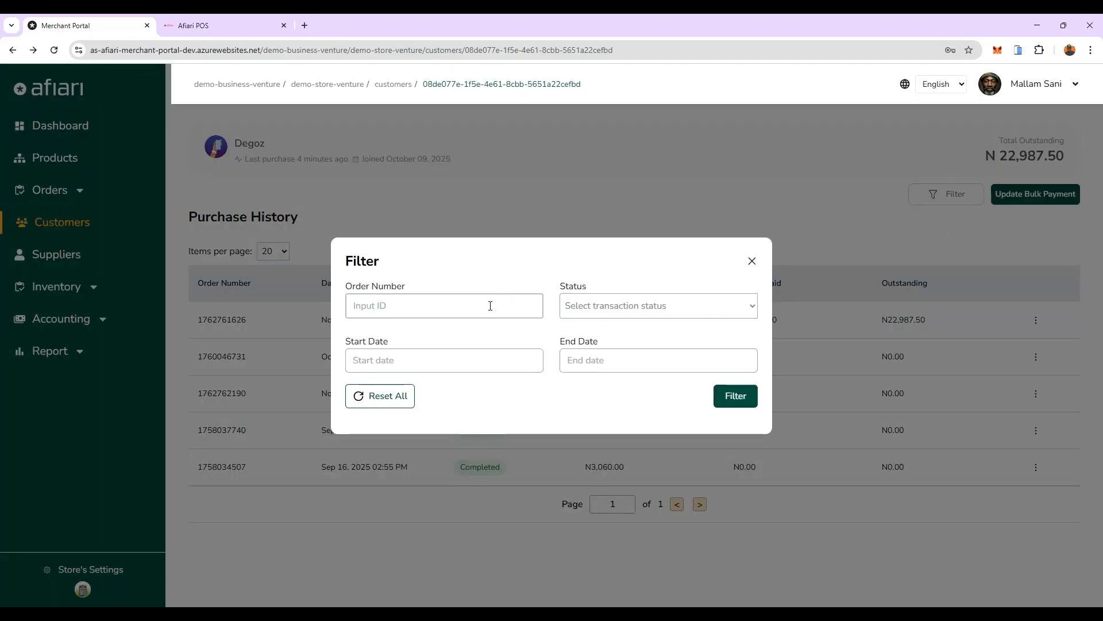
left_click(491, 366)
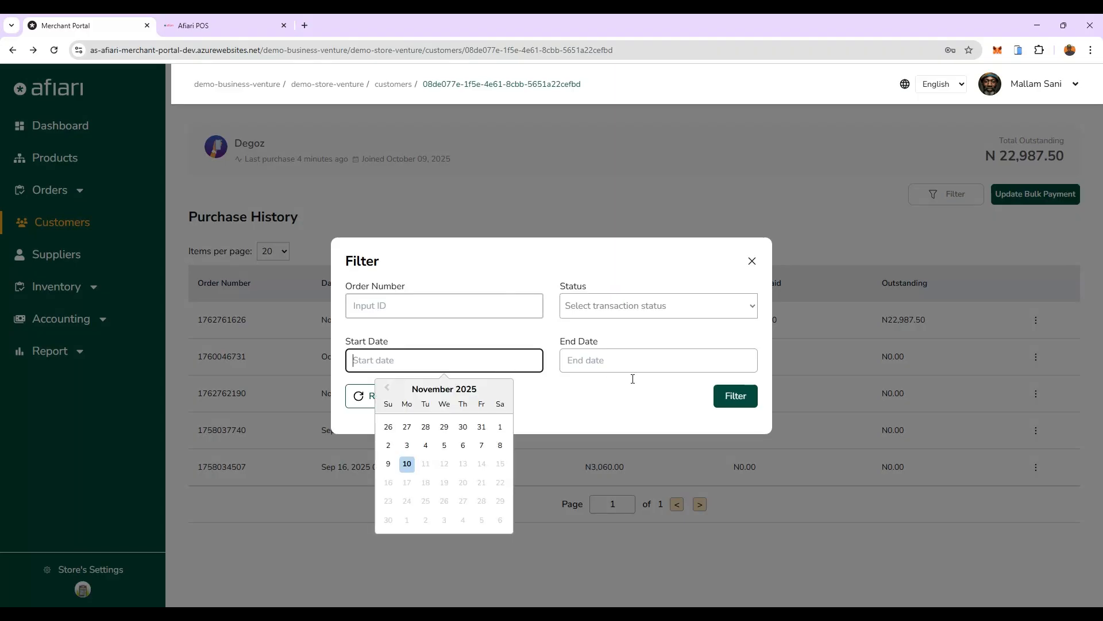
left_click(617, 309)
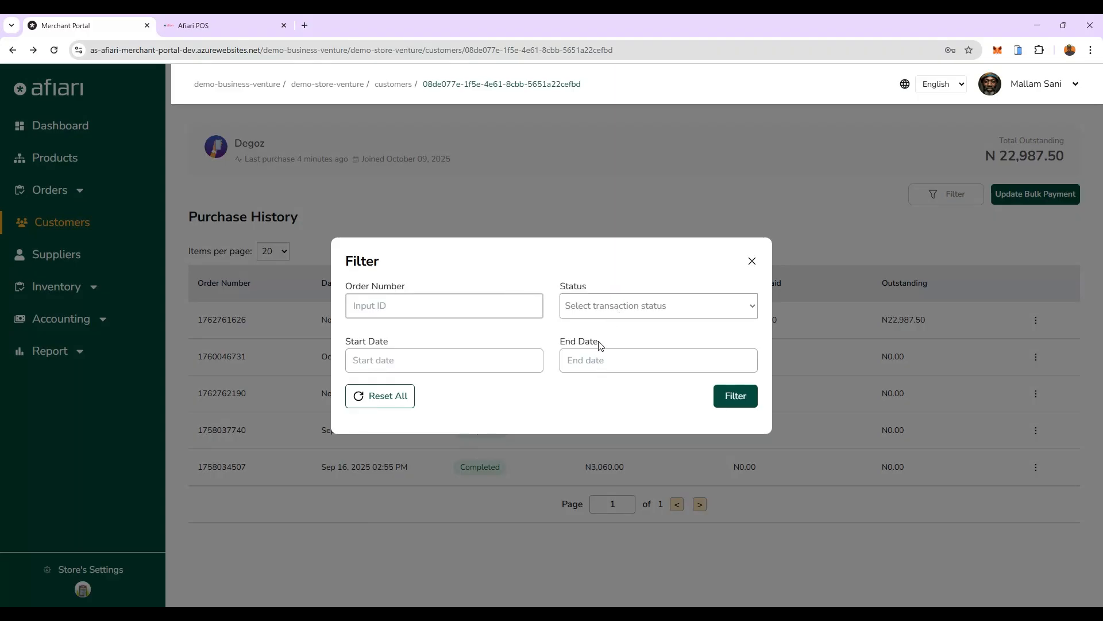
left_click(753, 262)
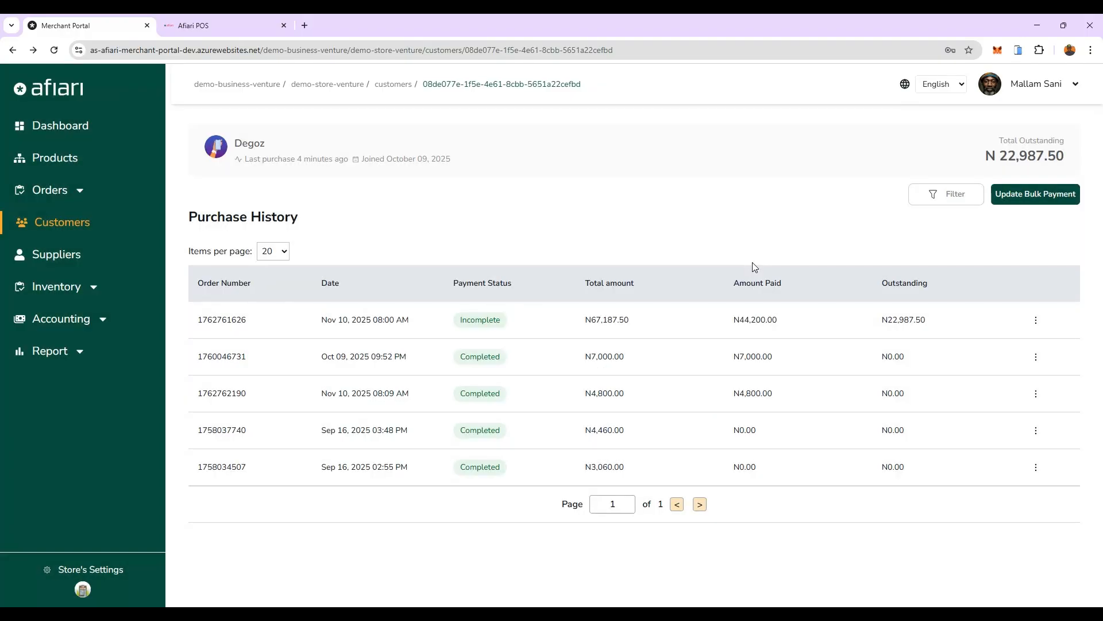